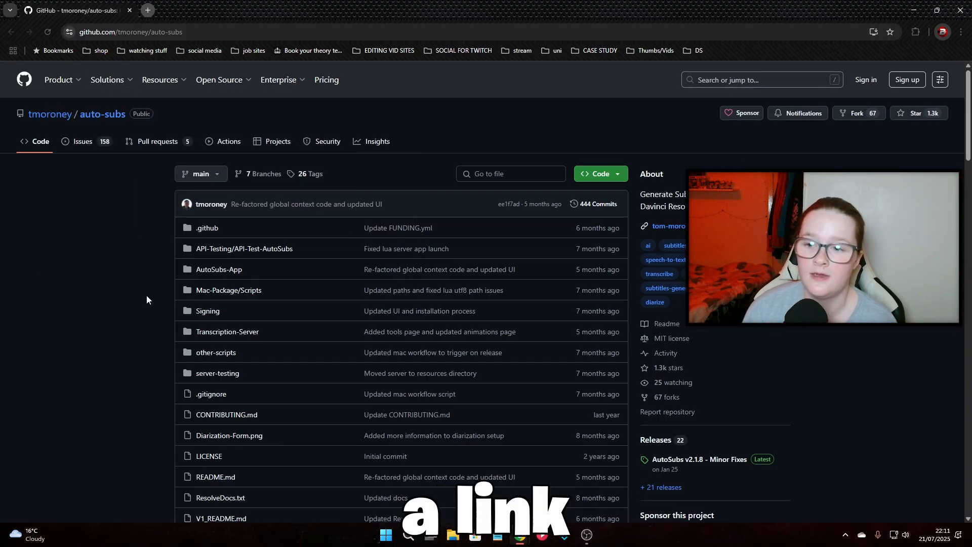
Step: Review the installer links and key features in the auto-subs README on GitHub
{"action": "scroll", "coordinate": [147, 297], "scroll_direction": "down", "scroll_amount": 9}
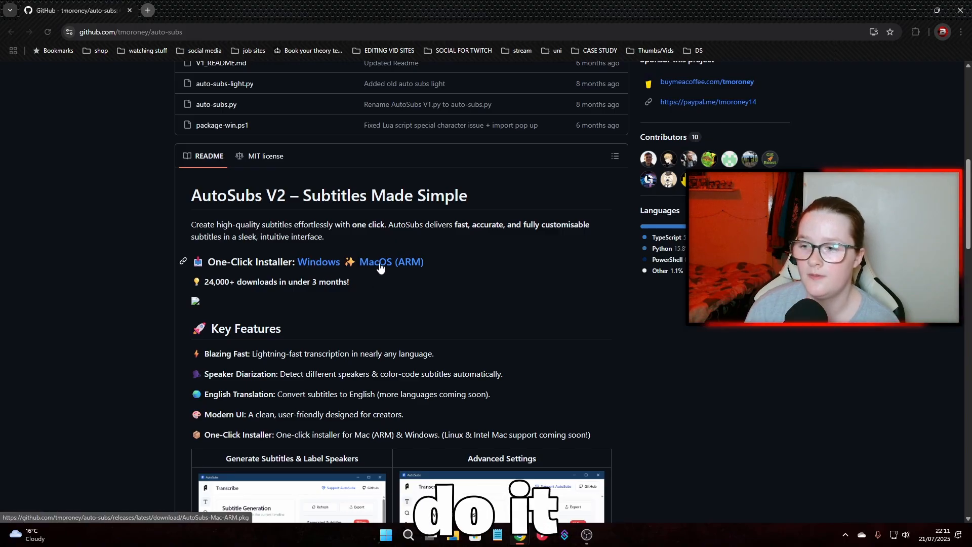
{"action": "scroll", "coordinate": [139, 327], "scroll_direction": "down", "scroll_amount": 4}
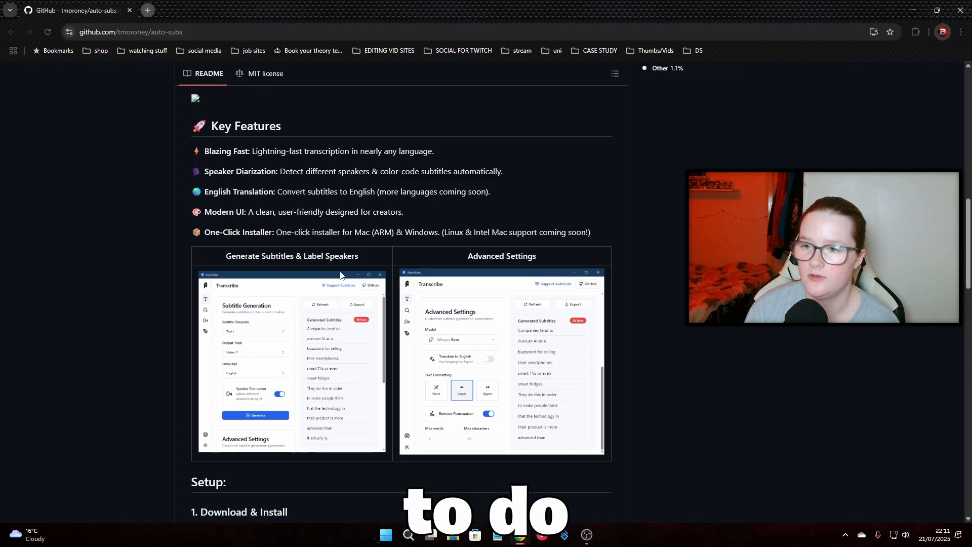
{"action": "scroll", "coordinate": [363, 368], "scroll_direction": "up", "scroll_amount": 6}
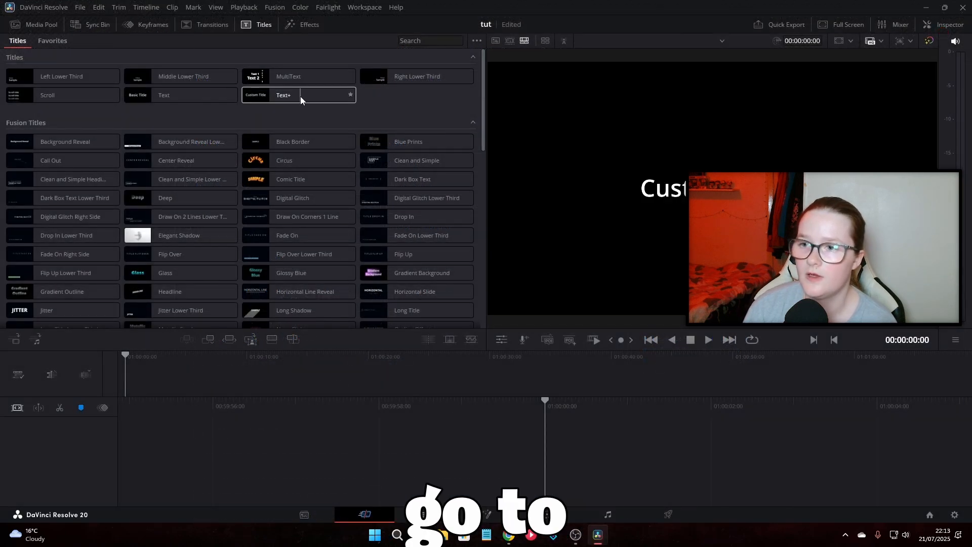
Step: Add a Text+ title to the timeline and set its font to Burbank Big Regular
{"action": "left_click_drag", "start_coordinate": [300, 96], "coordinate": [376, 385]}
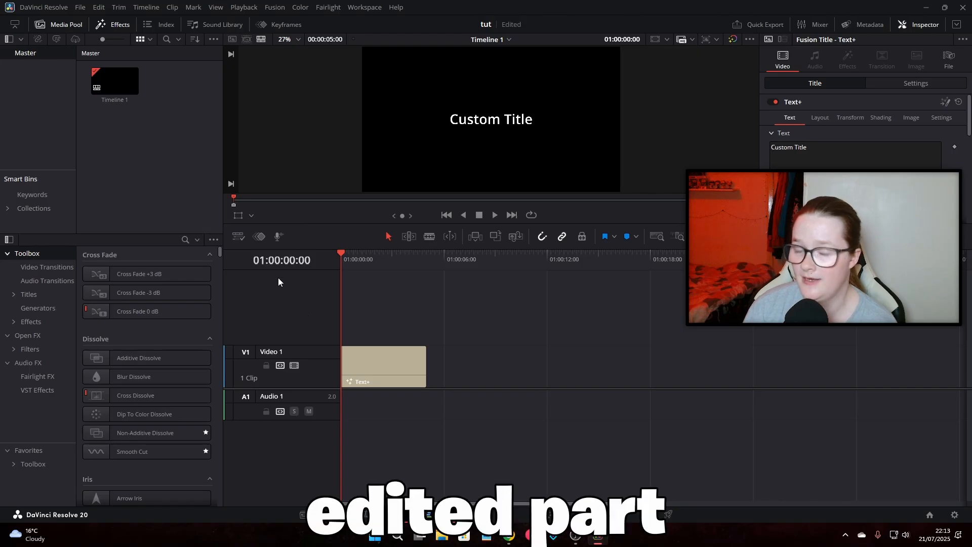
{"action": "left_click", "coordinate": [375, 357]}
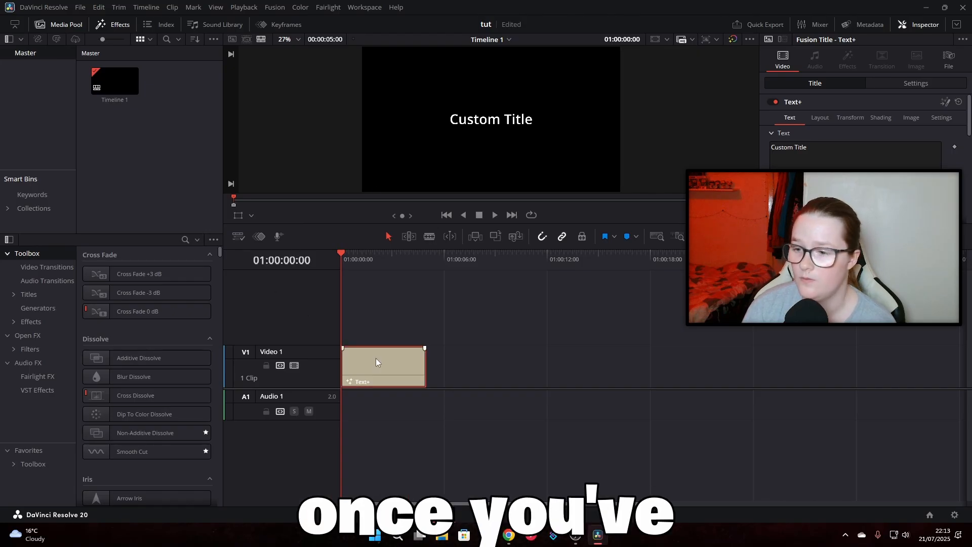
{"action": "scroll", "coordinate": [861, 228], "scroll_direction": "down", "scroll_amount": 2}
{"action": "left_click", "coordinate": [864, 161]}
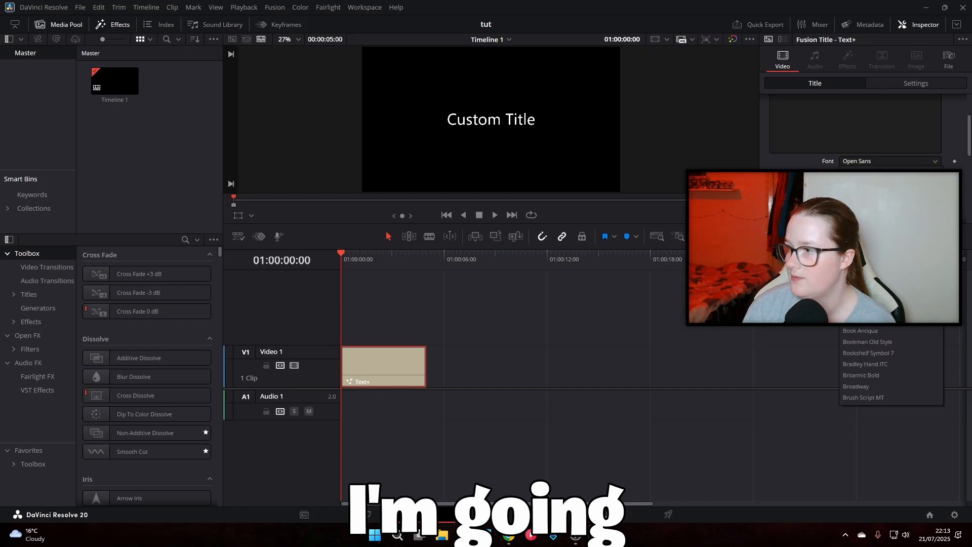
{"action": "left_click", "coordinate": [881, 376]}
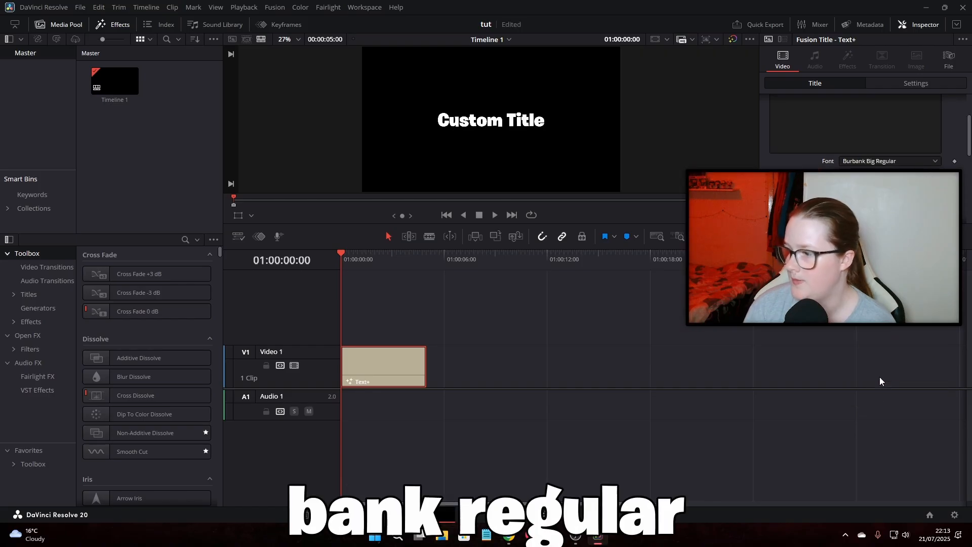
Step: Enable the second shading element, Red Outline, for the Text+ title
{"action": "scroll", "coordinate": [881, 126], "scroll_direction": "up", "scroll_amount": 5}
{"action": "left_click", "coordinate": [881, 118]}
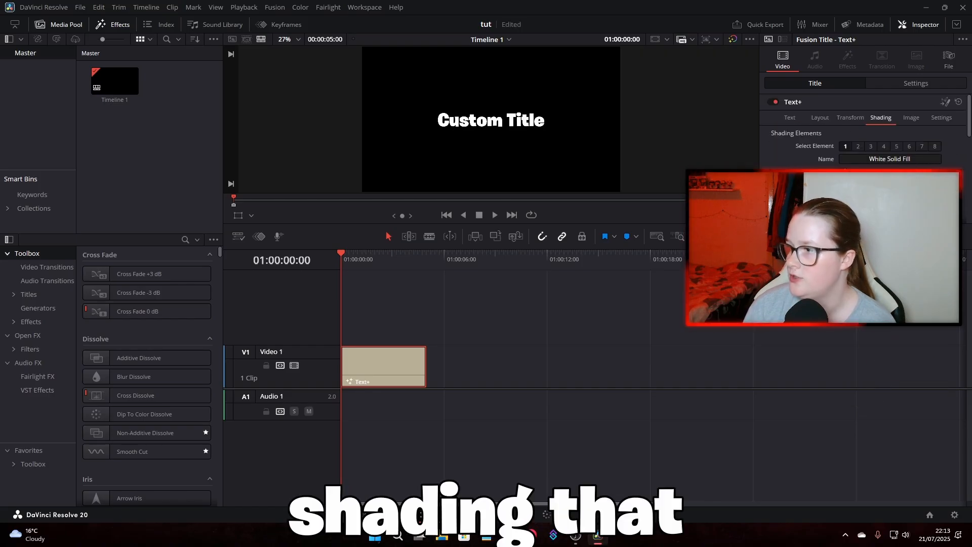
{"action": "left_click", "coordinate": [859, 149]}
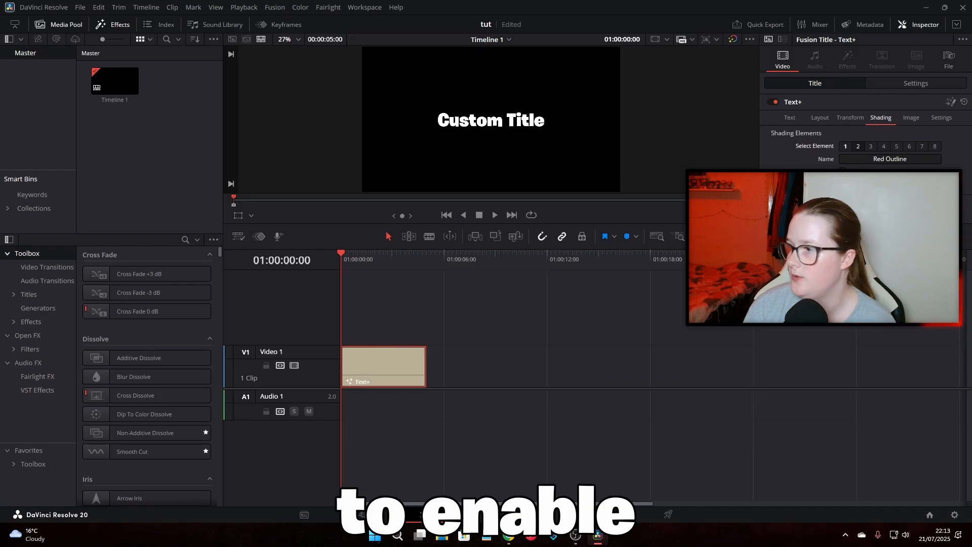
{"action": "scroll", "coordinate": [861, 132], "scroll_direction": "down", "scroll_amount": 3}
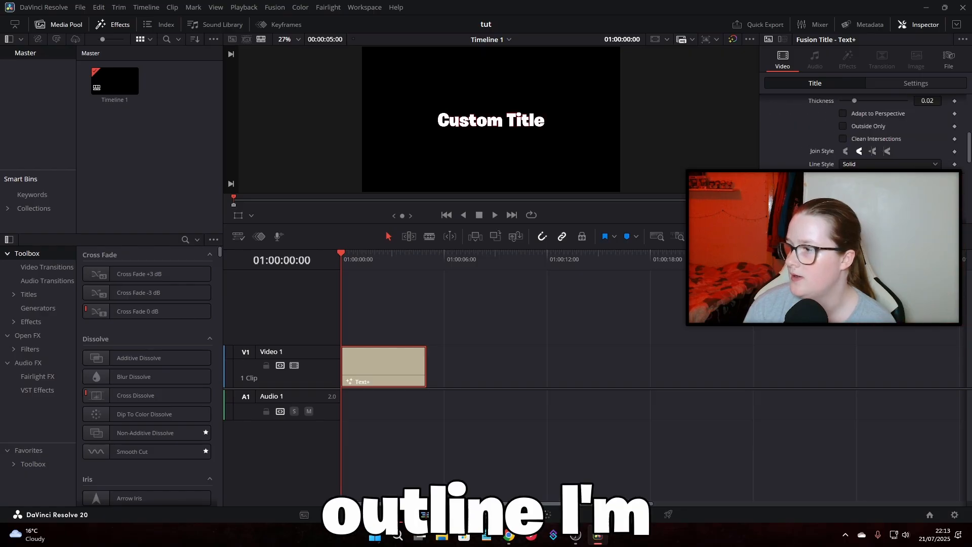
Step: Try black (#000000) as the title's outline colour
{"action": "left_click", "coordinate": [861, 177]}
{"action": "left_click", "coordinate": [363, 196]}
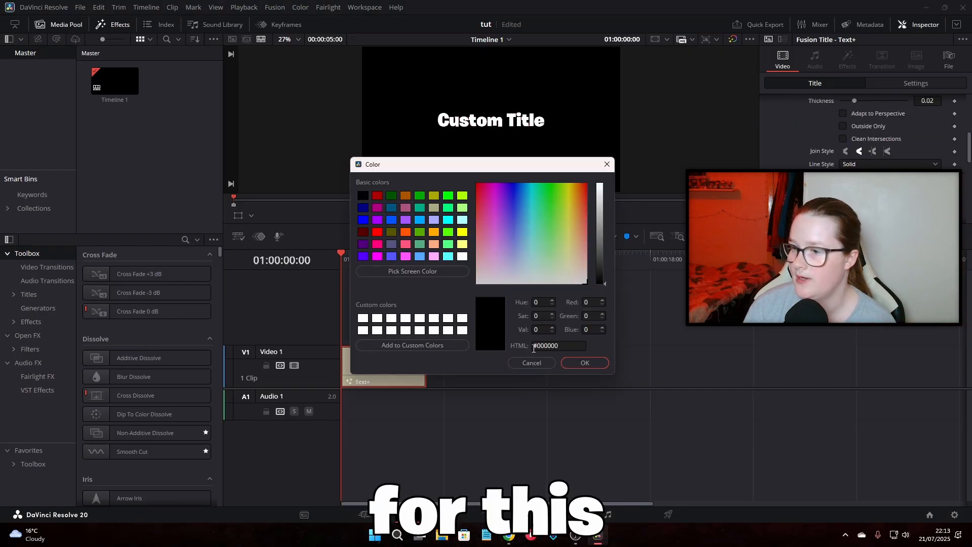
{"action": "left_click", "coordinate": [532, 362]}
Step: Set the title's outline colour to magenta #ff10ff and its thickness to 0.037
{"action": "left_click", "coordinate": [860, 177]}
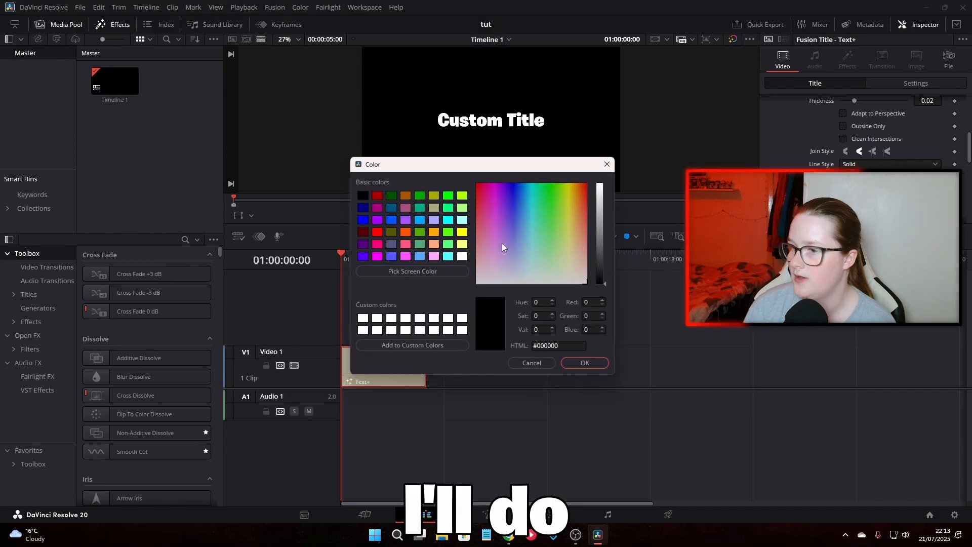
{"action": "left_click", "coordinate": [567, 203]}
{"action": "left_click", "coordinate": [567, 203]}
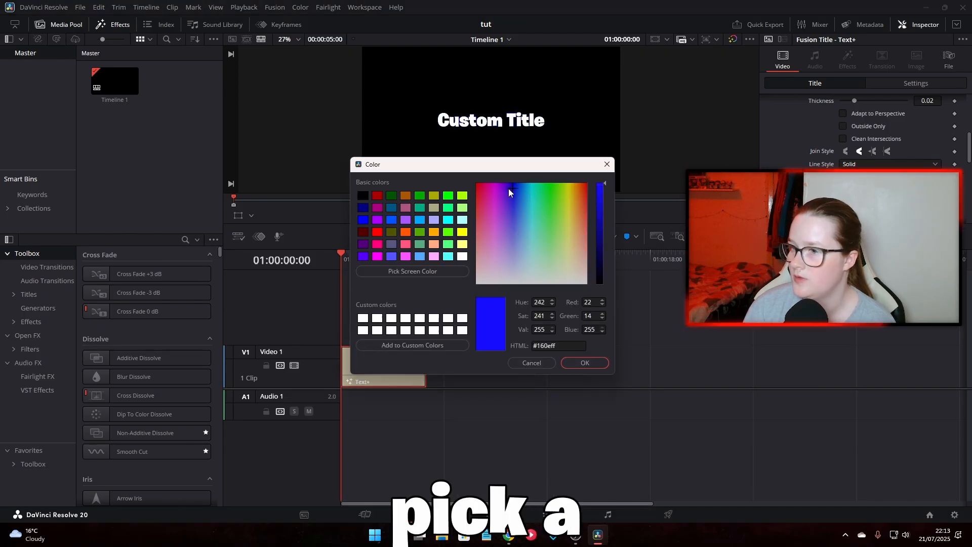
{"action": "left_click", "coordinate": [495, 189]}
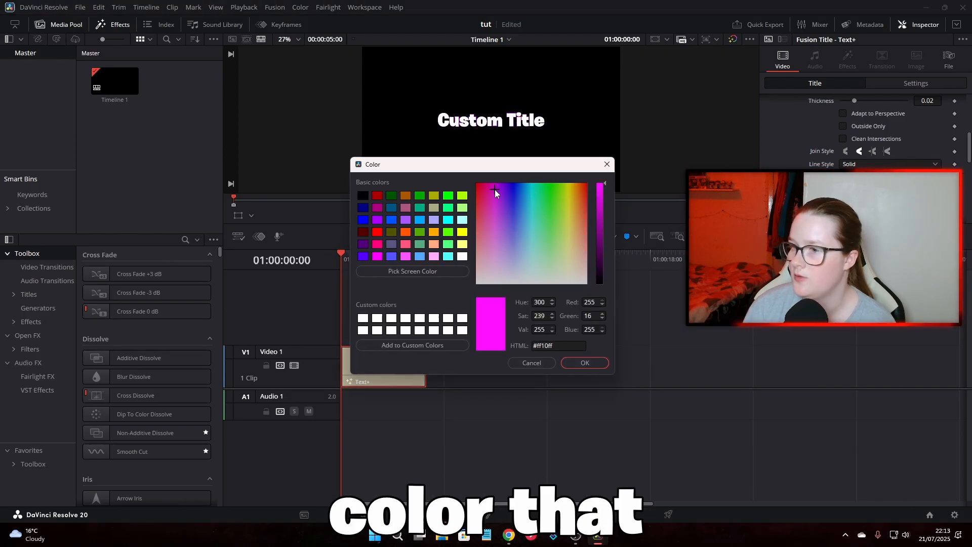
{"action": "left_click", "coordinate": [568, 363]}
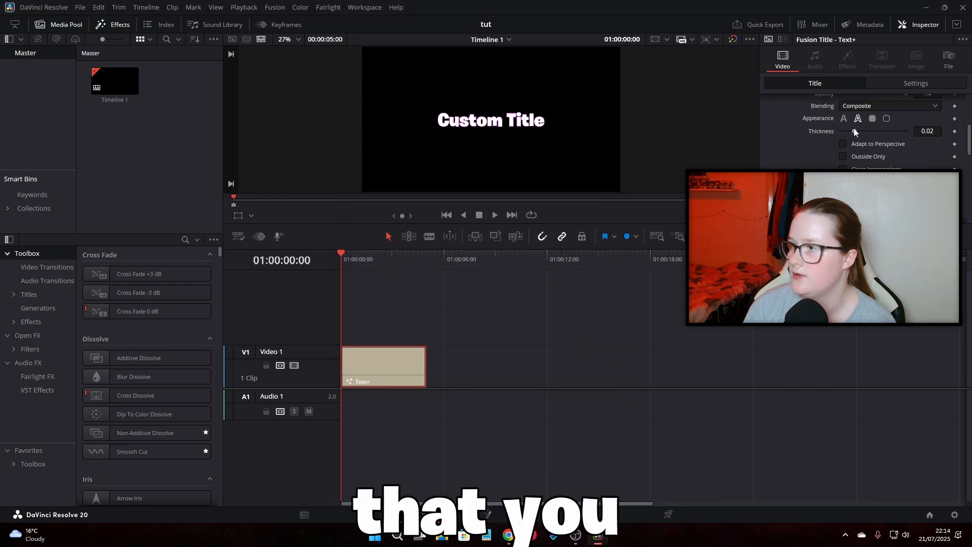
{"action": "left_click_drag", "start_coordinate": [855, 131], "coordinate": [866, 132]}
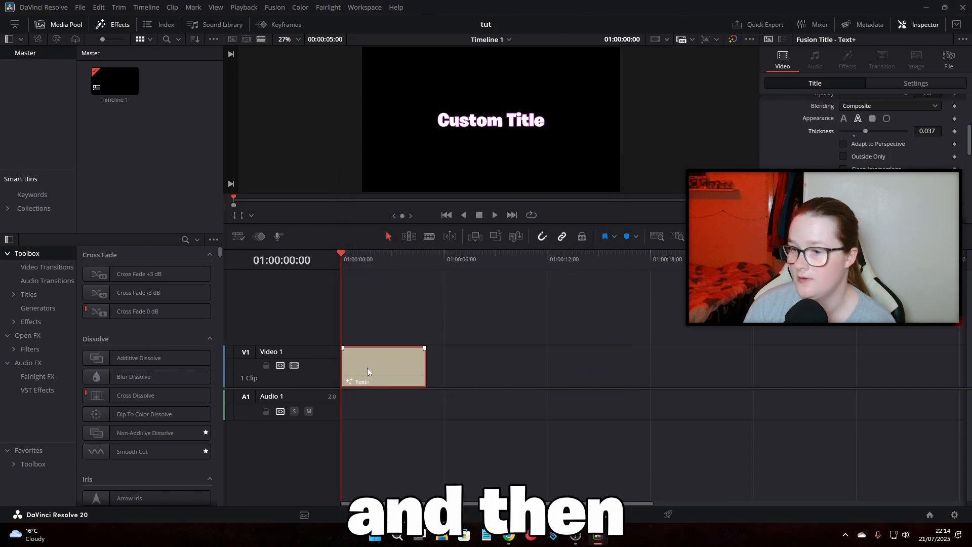
Step: Store the styled Text+ title in the media pool and cut the original from the timeline
{"action": "left_click_drag", "start_coordinate": [380, 372], "coordinate": [132, 160]}
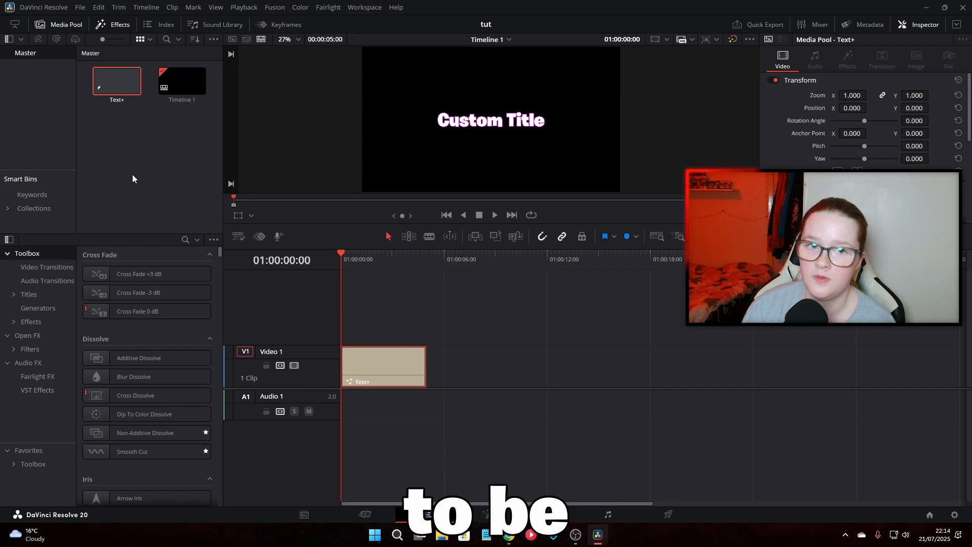
{"action": "right_click", "coordinate": [376, 369]}
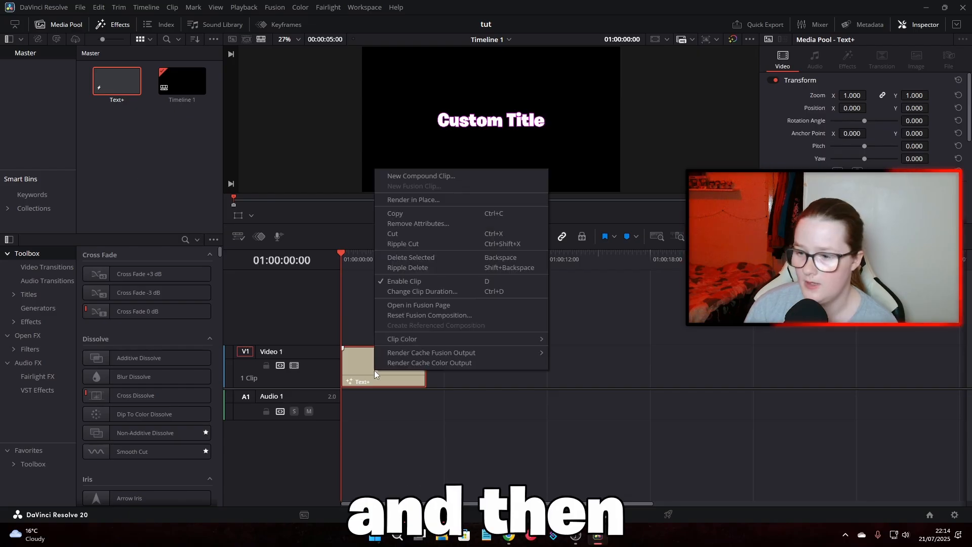
{"action": "left_click", "coordinate": [406, 234]}
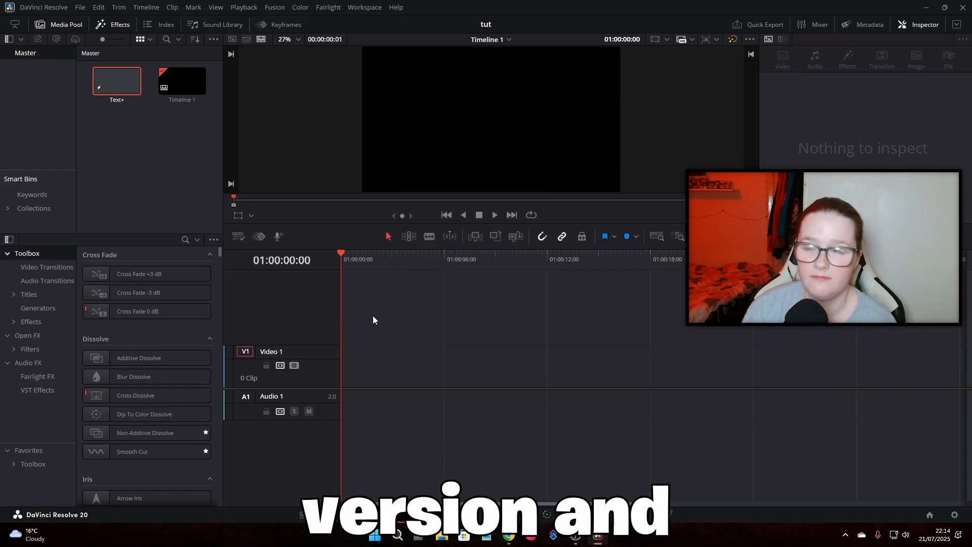
{"action": "right_click", "coordinate": [152, 185]}
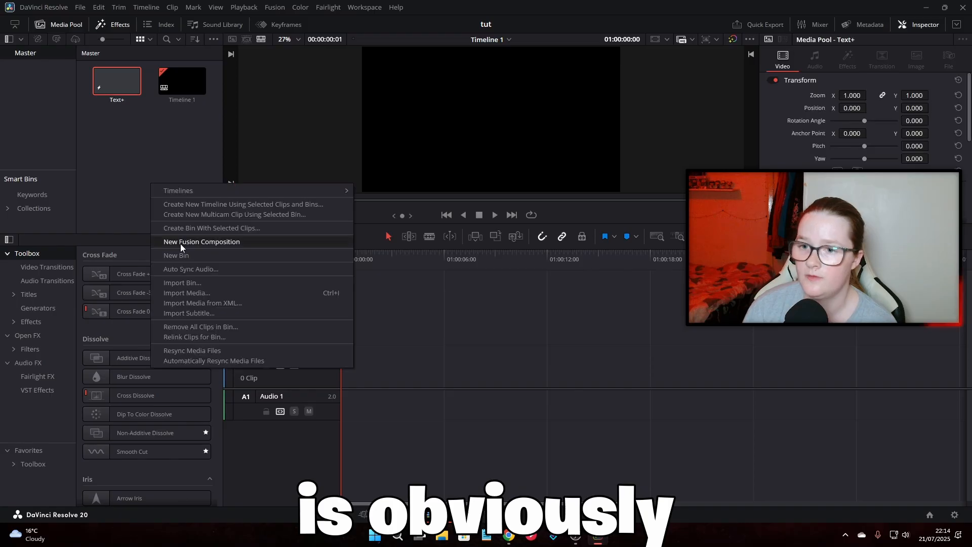
{"action": "left_click", "coordinate": [189, 293]}
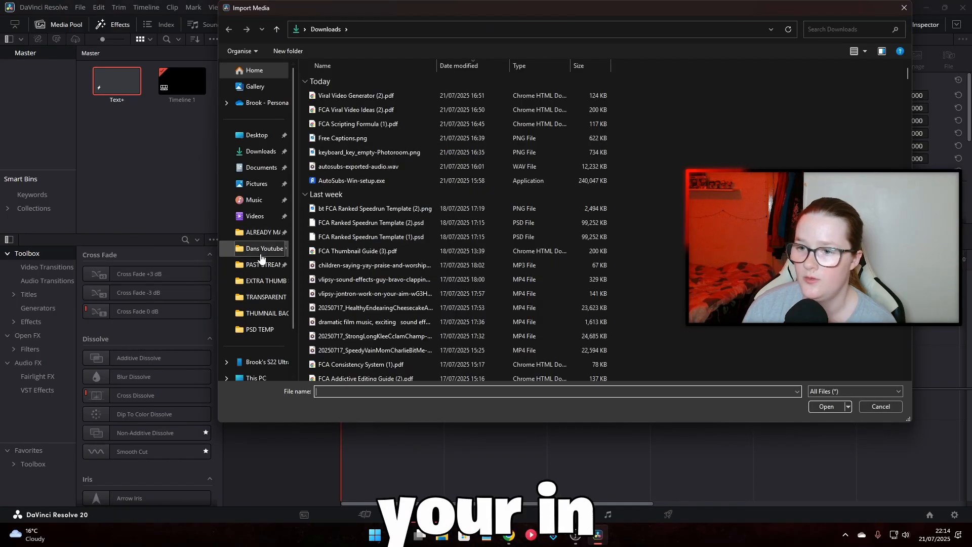
{"action": "left_click", "coordinate": [253, 216]}
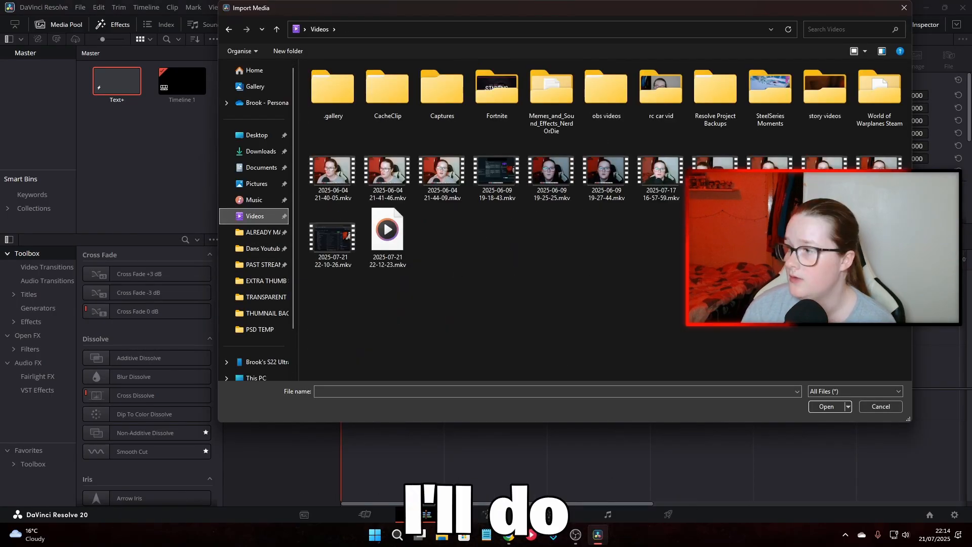
{"action": "left_click", "coordinate": [879, 163]}
{"action": "left_click", "coordinate": [825, 406]}
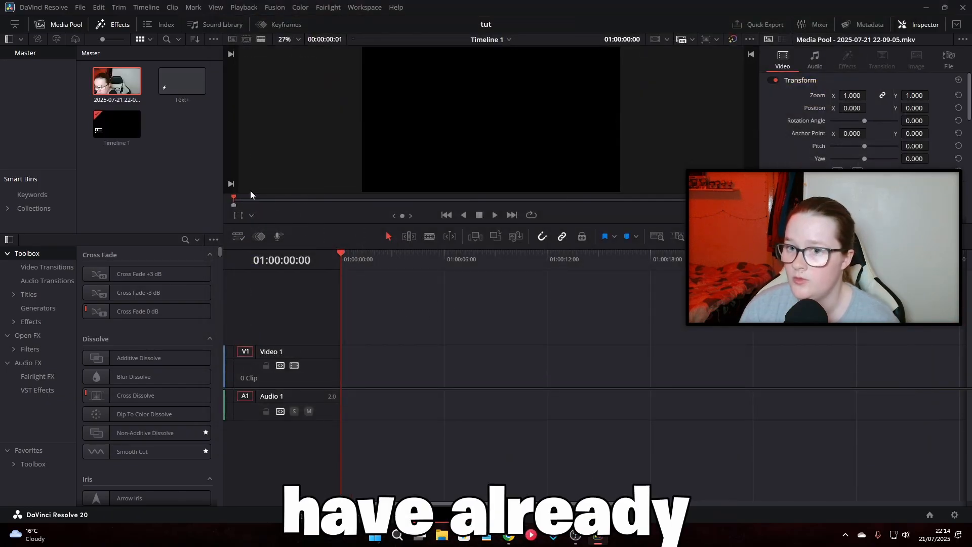
{"action": "left_click_drag", "start_coordinate": [117, 81], "coordinate": [327, 354]}
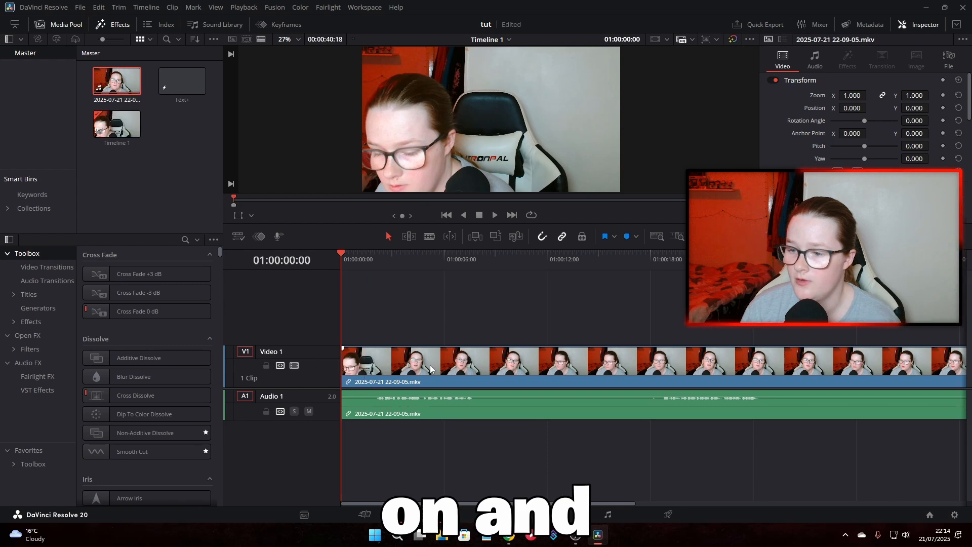
Step: Split the opening of the video clip at two points and delete both short pieces, closing the gap
{"action": "key", "text": "b"}
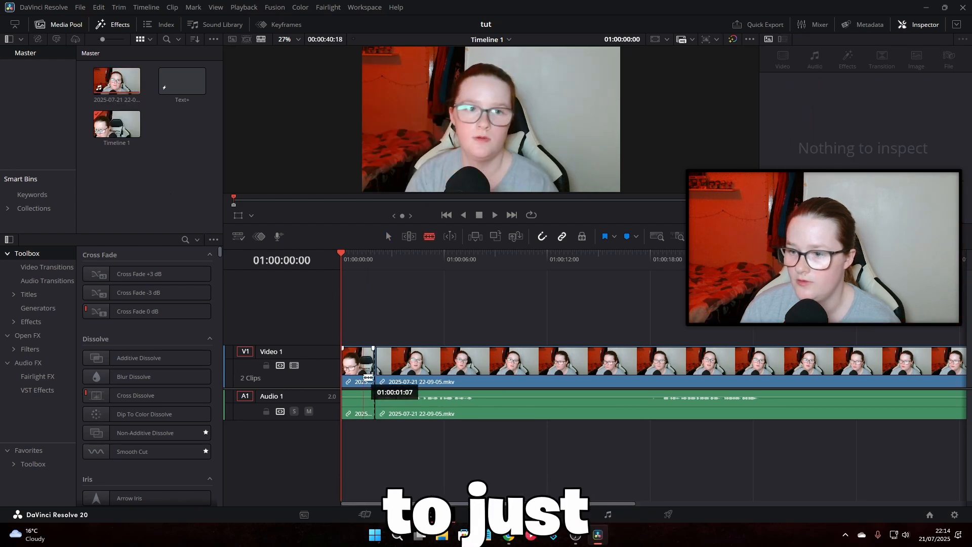
{"action": "left_click", "coordinate": [351, 362]}
{"action": "left_click", "coordinate": [386, 238]}
{"action": "left_click", "coordinate": [347, 366]}
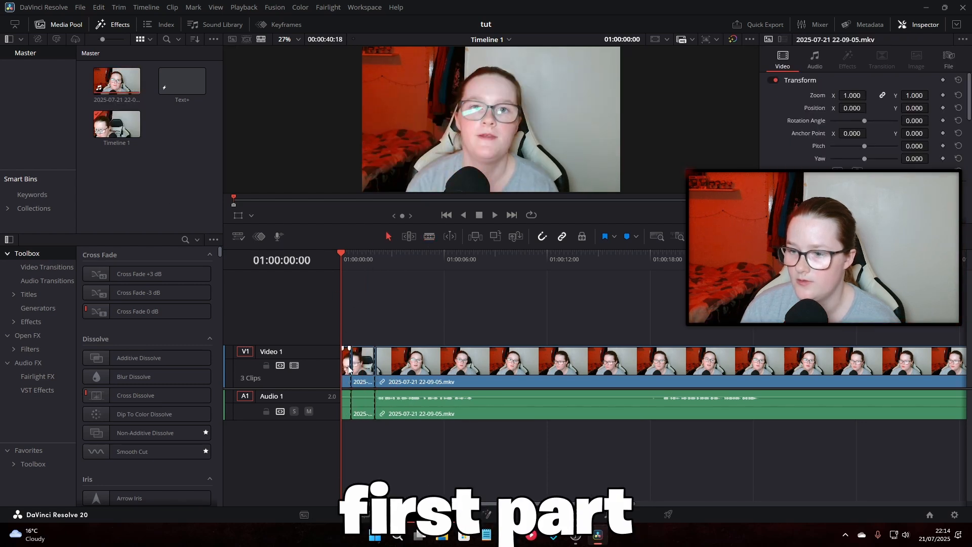
{"action": "key", "text": "Delete"}
{"action": "left_click", "coordinate": [355, 367]}
{"action": "key", "text": "Delete"}
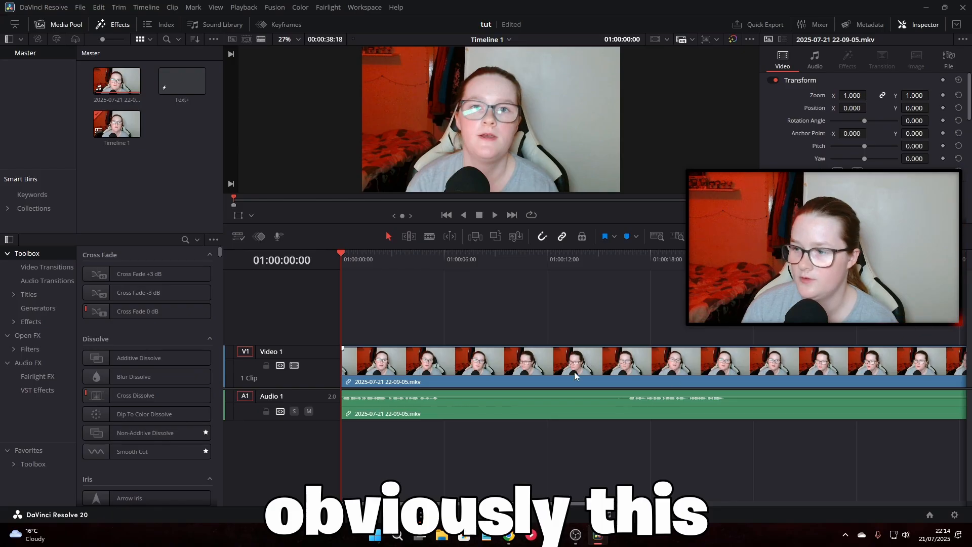
Step: Run the AutoSubs V2 script for the trimmed video clip and bring its window to the front
{"action": "left_click", "coordinate": [457, 376]}
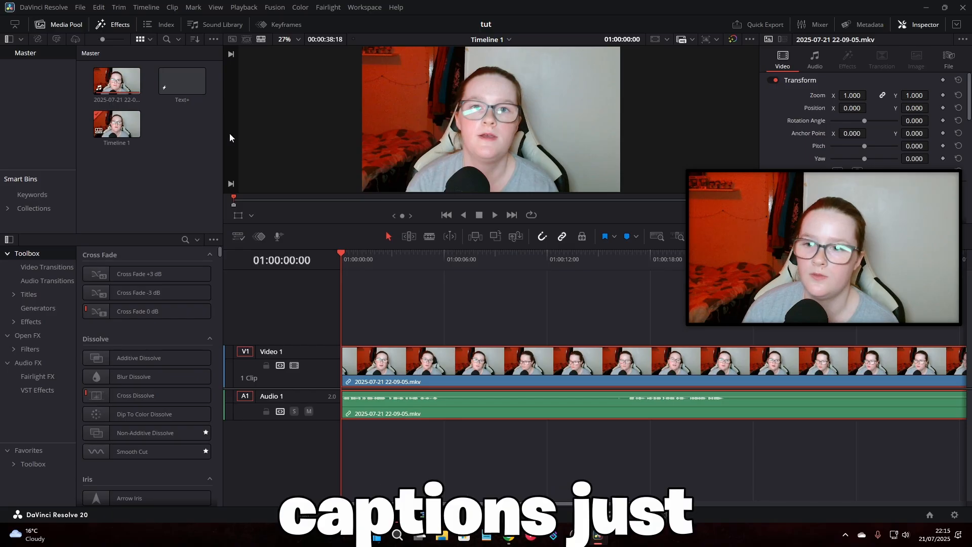
{"action": "left_click", "coordinate": [364, 8]}
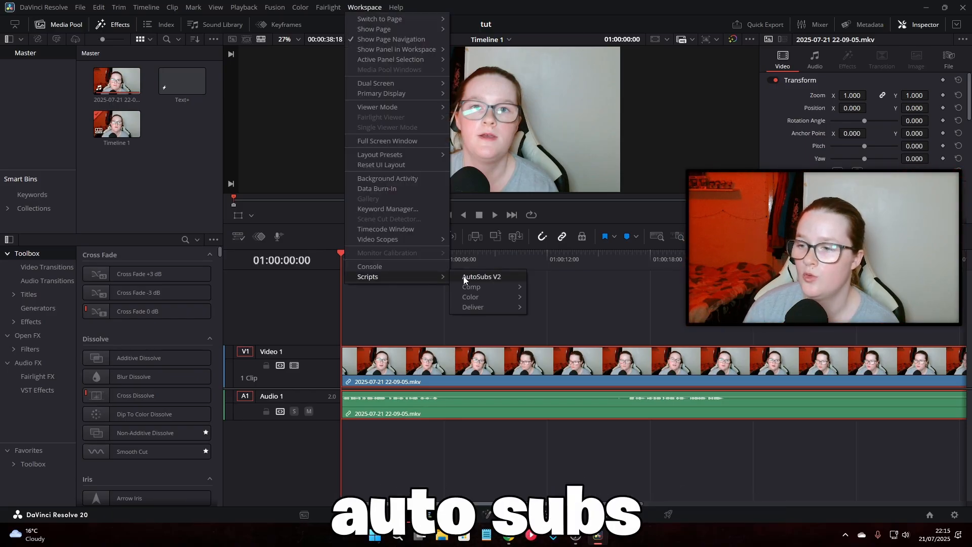
{"action": "left_click", "coordinate": [465, 278]}
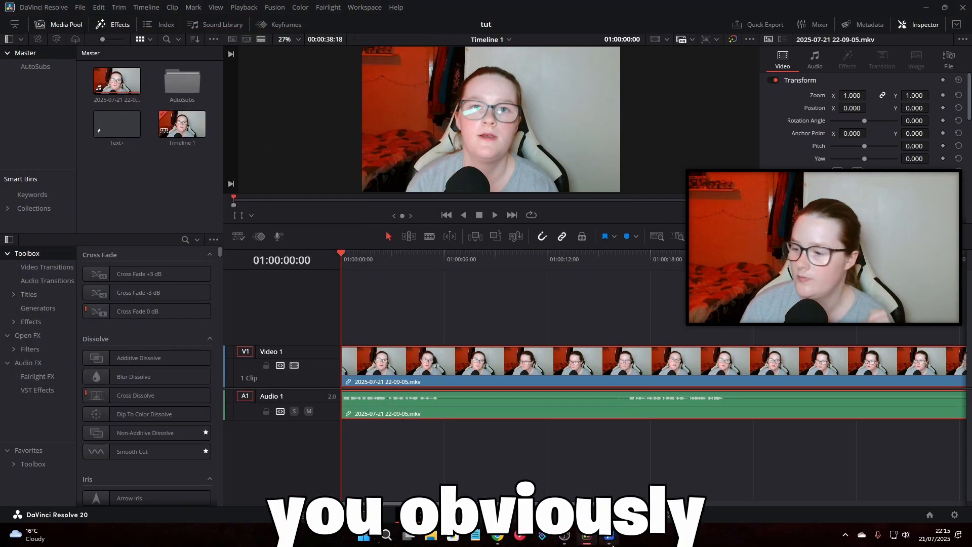
{"action": "left_click", "coordinate": [609, 536]}
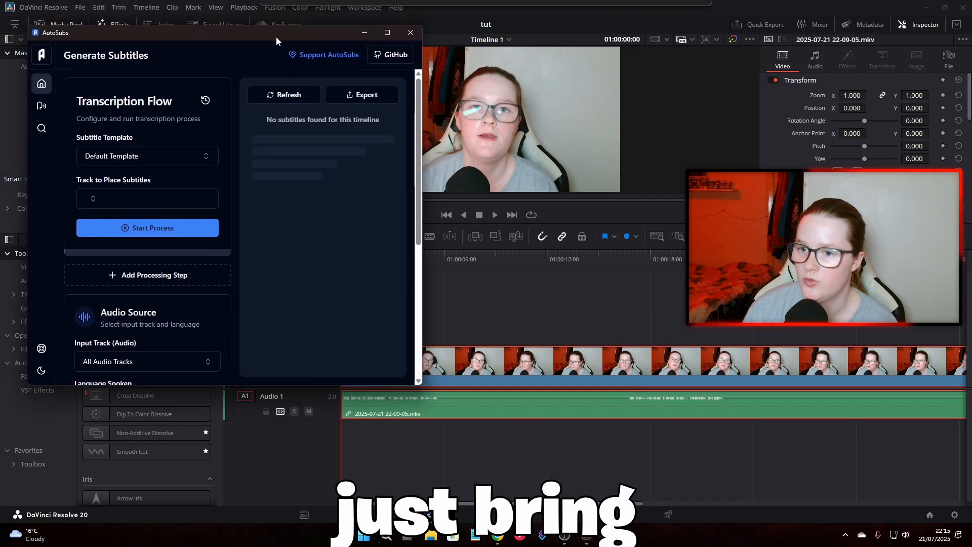
{"action": "left_click_drag", "start_coordinate": [276, 40], "coordinate": [290, 52]}
Step: Set the subtitle template to Text+ and choose Video 1 as the track to place the subtitles on
{"action": "left_click", "coordinate": [192, 167]}
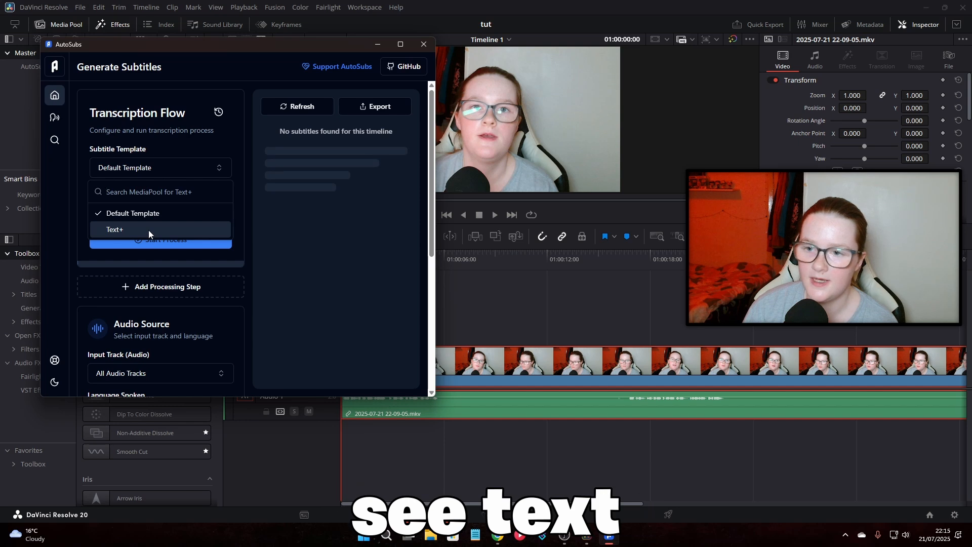
{"action": "left_click", "coordinate": [148, 230]}
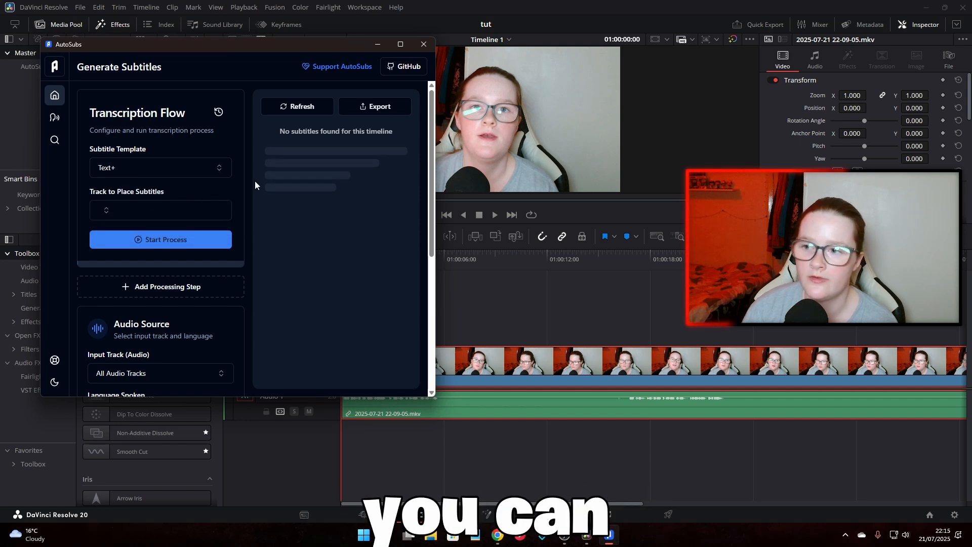
{"action": "left_click_drag", "start_coordinate": [149, 46], "coordinate": [292, 87]}
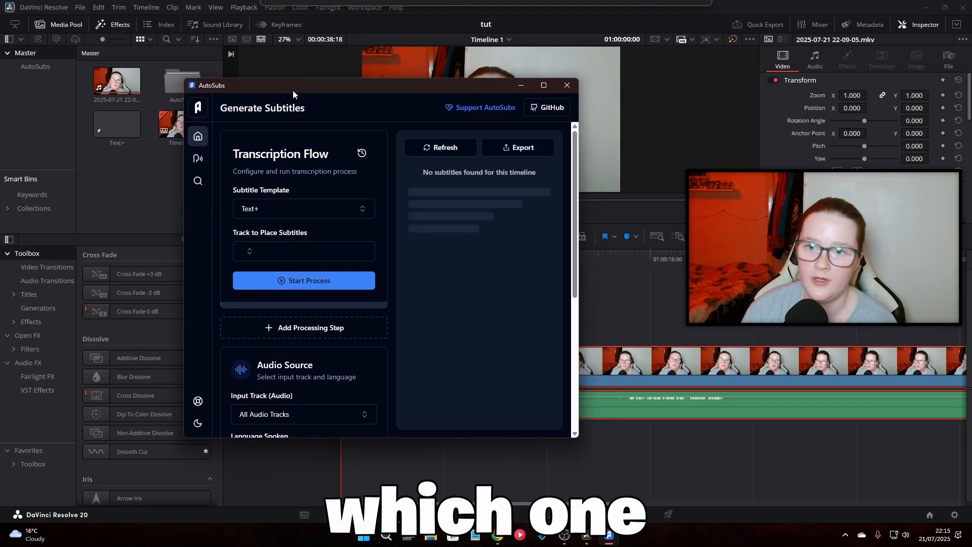
{"action": "scroll", "coordinate": [302, 337], "scroll_direction": "down", "scroll_amount": 2}
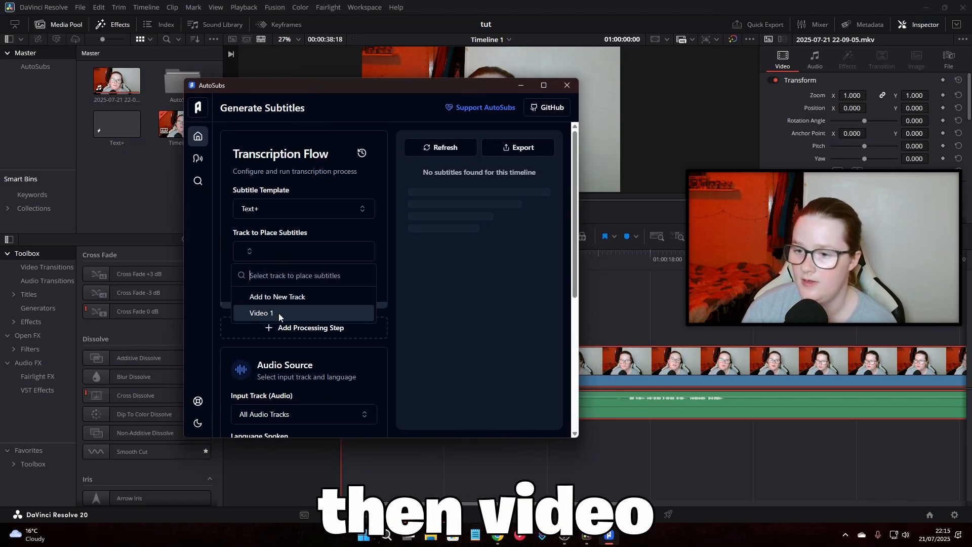
{"action": "left_click", "coordinate": [279, 314]}
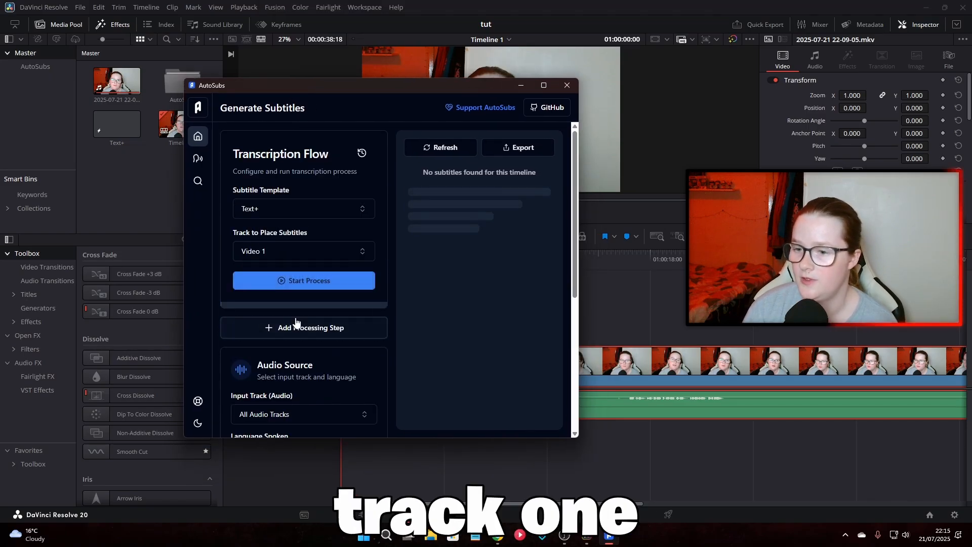
Step: Generate the subtitles with Whisper Small at 2 words and 25 characters per line, and minimise the AutoSubs window
{"action": "scroll", "coordinate": [369, 341], "scroll_direction": "down", "scroll_amount": 5}
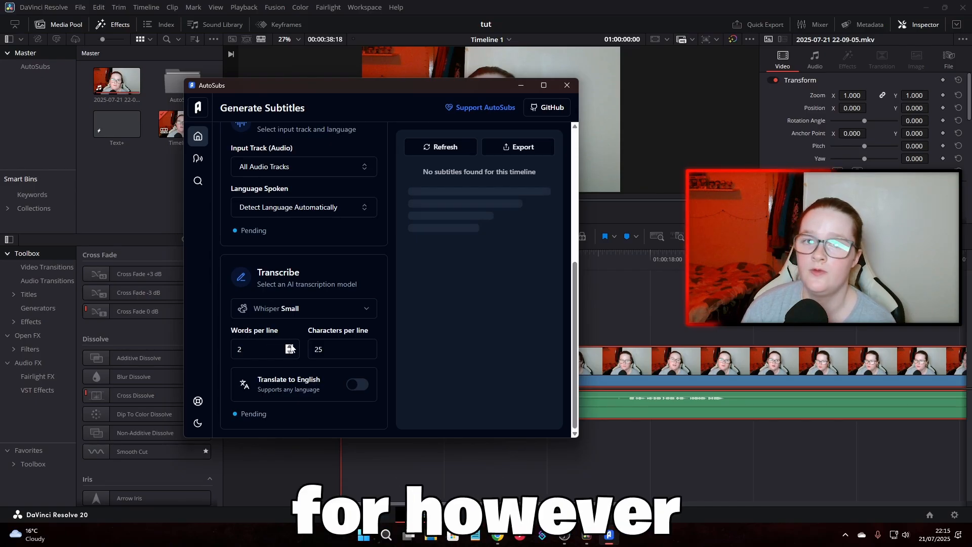
{"action": "scroll", "coordinate": [372, 354], "scroll_direction": "up", "scroll_amount": 5}
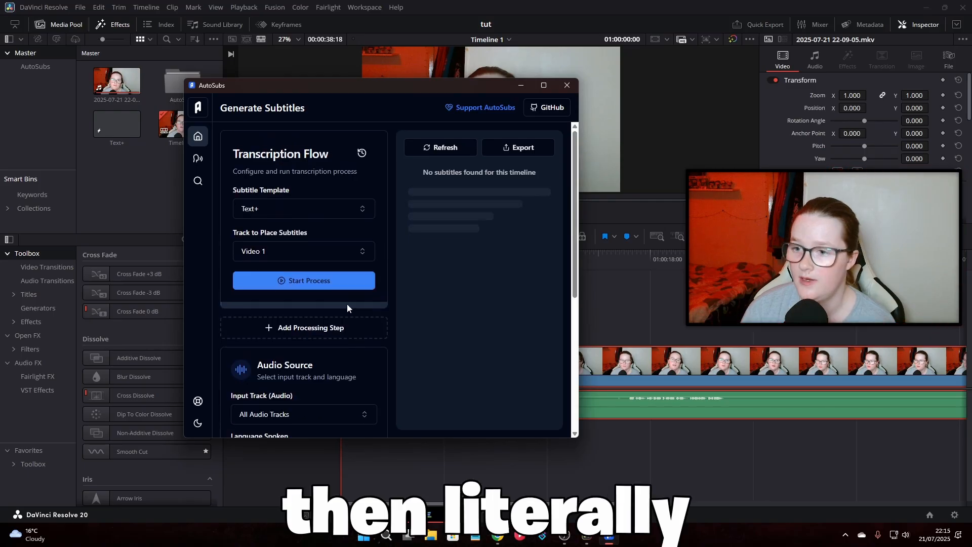
{"action": "left_click", "coordinate": [337, 284]}
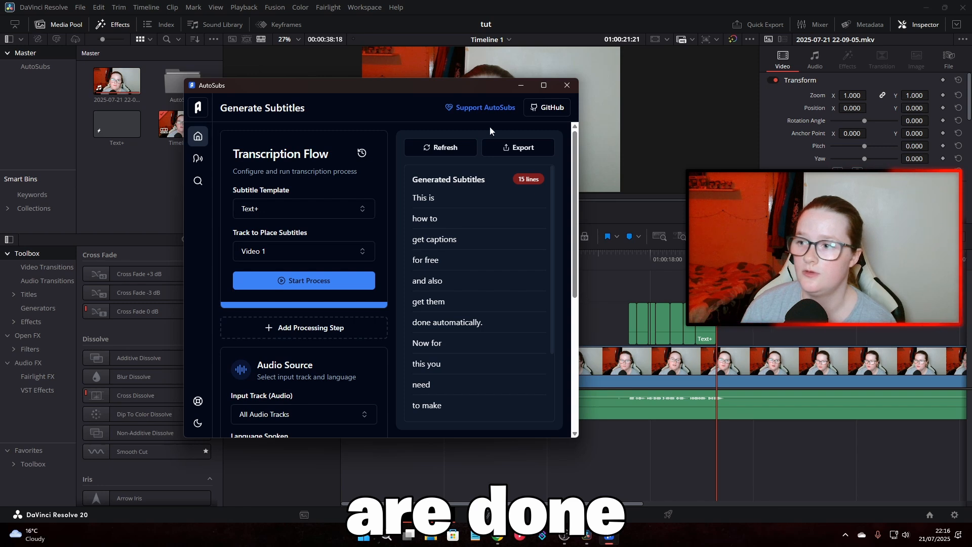
{"action": "left_click", "coordinate": [520, 85]}
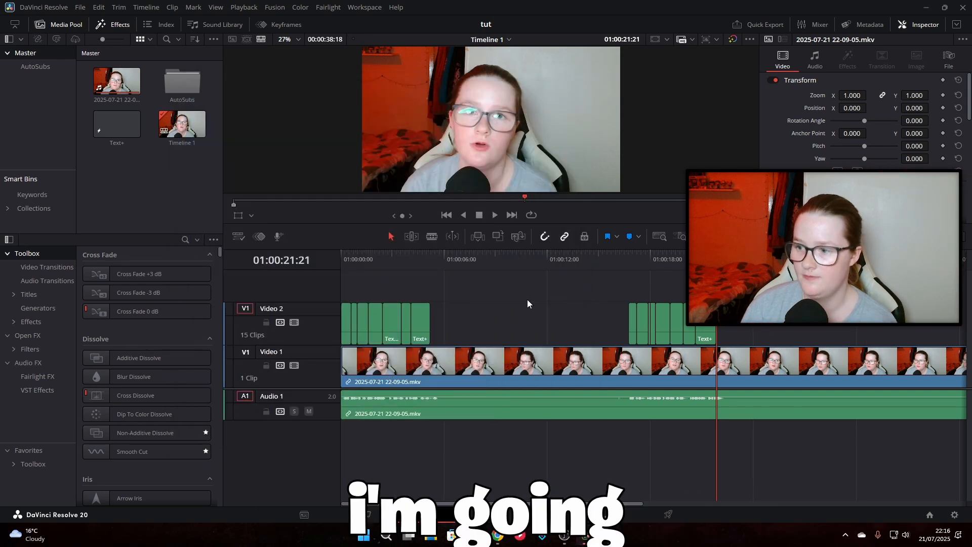
Step: Return the playhead to the timeline start and lower the video clip's audio volume to -11.7
{"action": "key", "text": "Home"}
{"action": "left_click", "coordinate": [451, 403]}
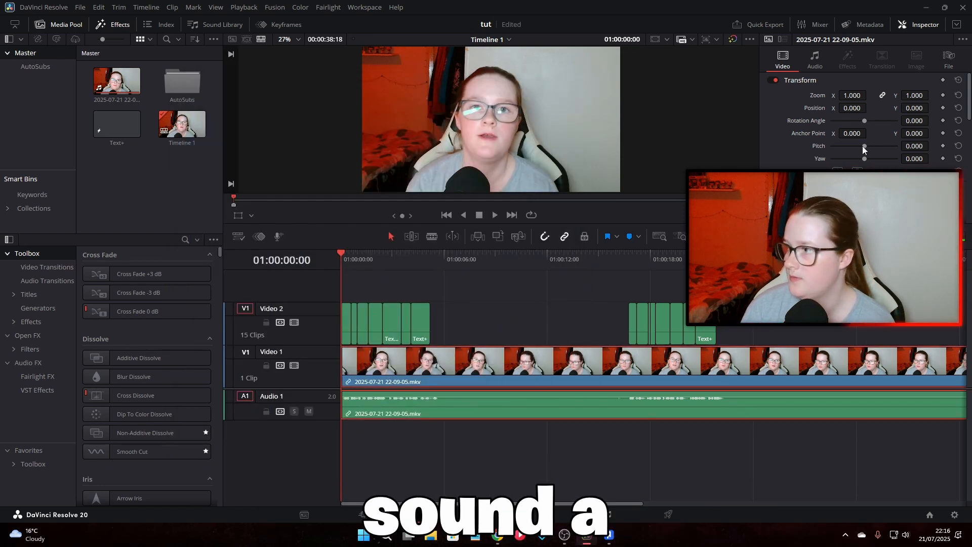
{"action": "left_click", "coordinate": [814, 58]}
{"action": "left_click_drag", "start_coordinate": [878, 97], "coordinate": [876, 96]}
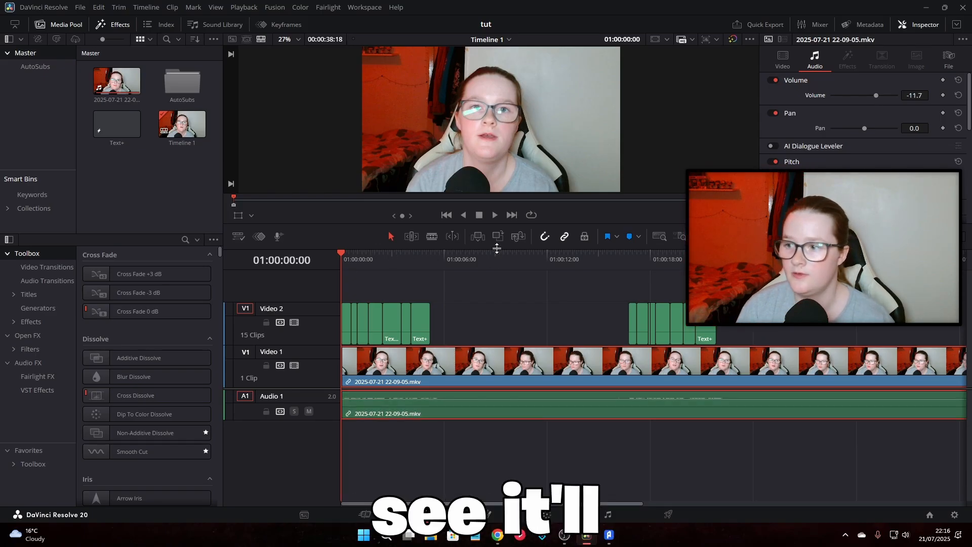
Step: Enlarge the viewer and play the timeline from the start to review the first captions
{"action": "left_click_drag", "start_coordinate": [497, 248], "coordinate": [491, 337]}
{"action": "key", "text": "space"}
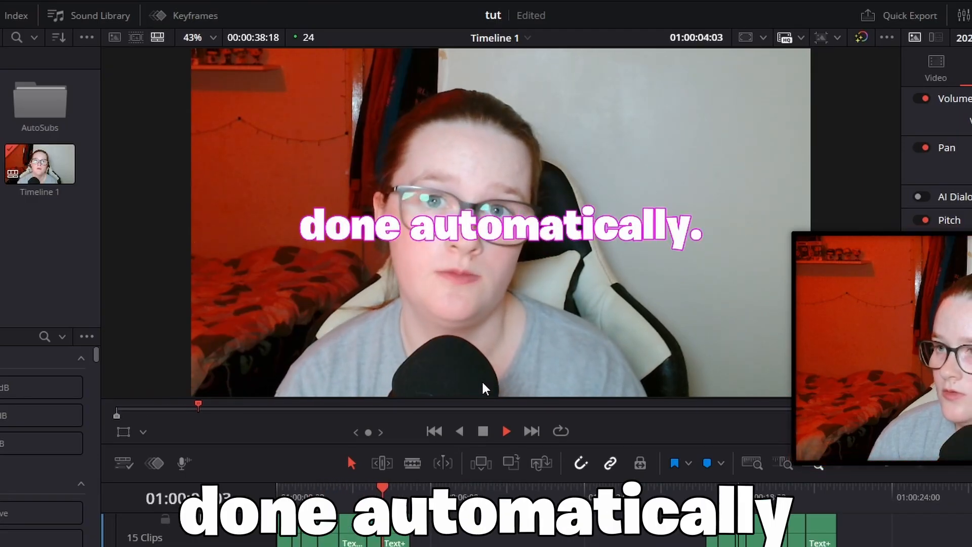
{"action": "key", "text": "space"}
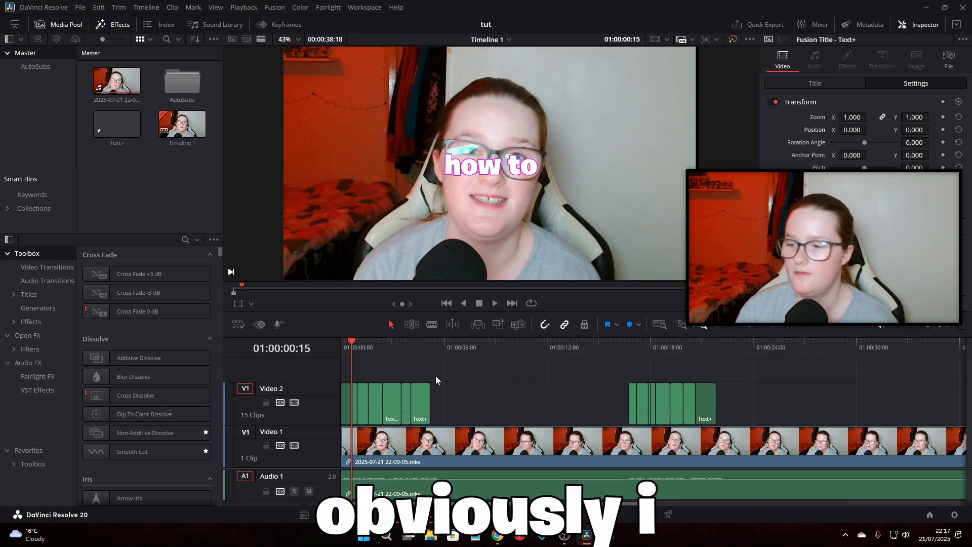
Step: Play the opening captions again, skip the gap without captions, and review the second caption group through to its end
{"action": "left_click", "coordinate": [152, 186]}
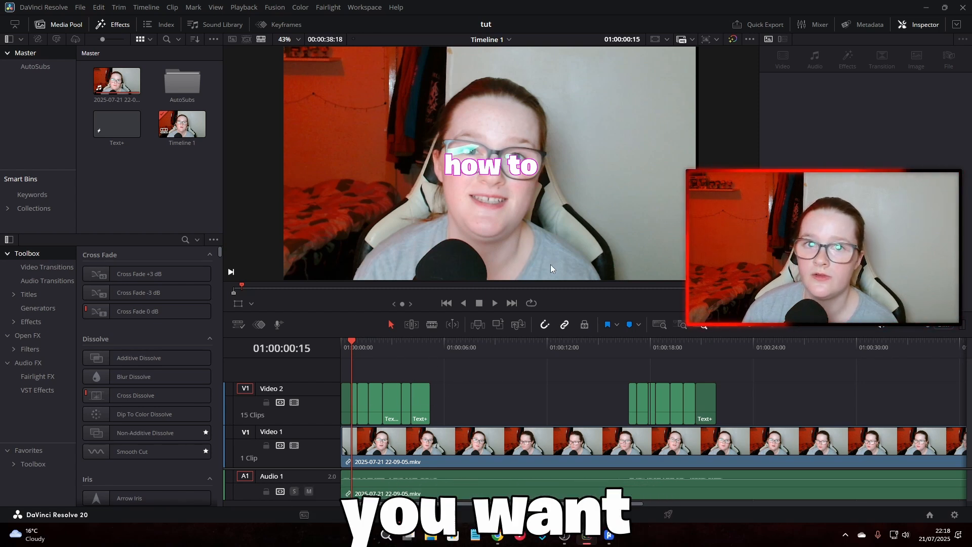
{"action": "key", "text": "space"}
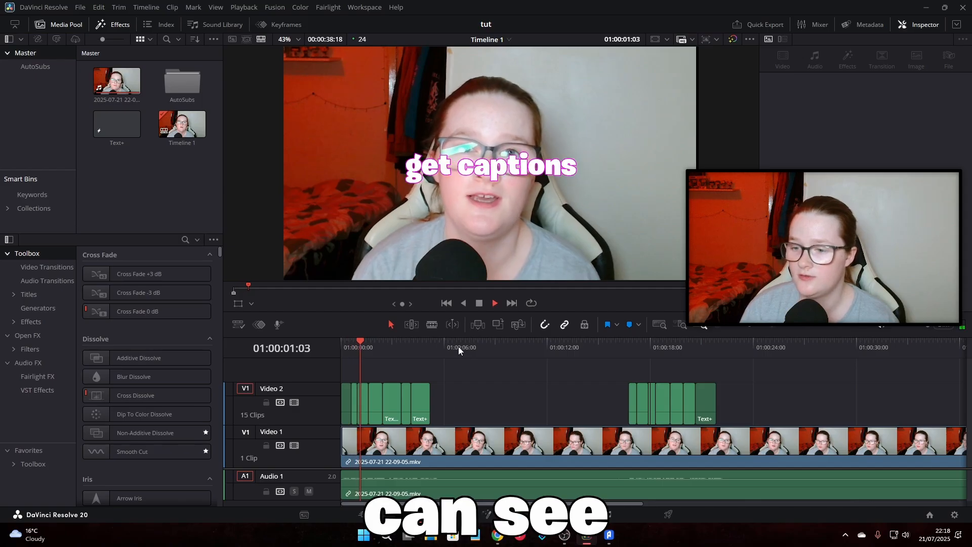
{"action": "left_click", "coordinate": [465, 347]}
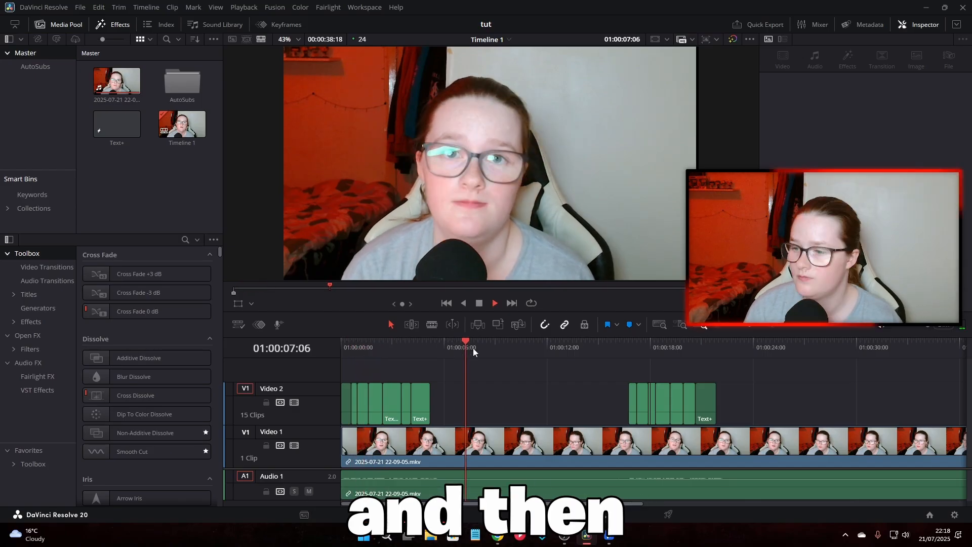
{"action": "left_click_drag", "start_coordinate": [473, 350], "coordinate": [623, 353]}
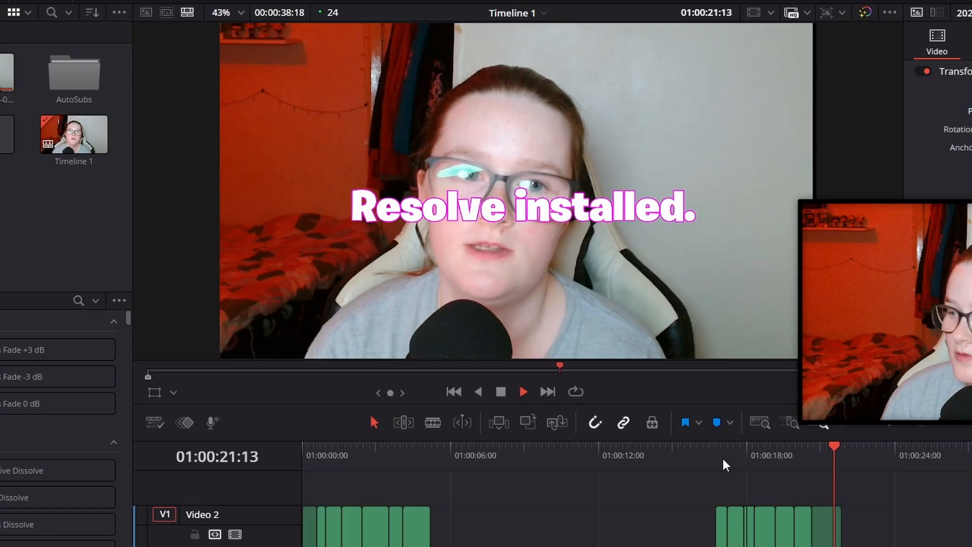
{"action": "key", "text": "space"}
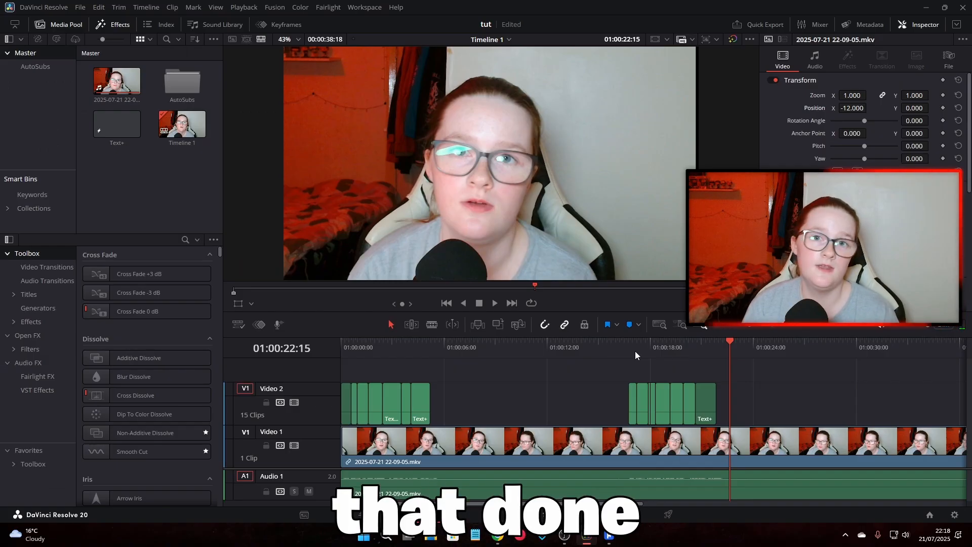